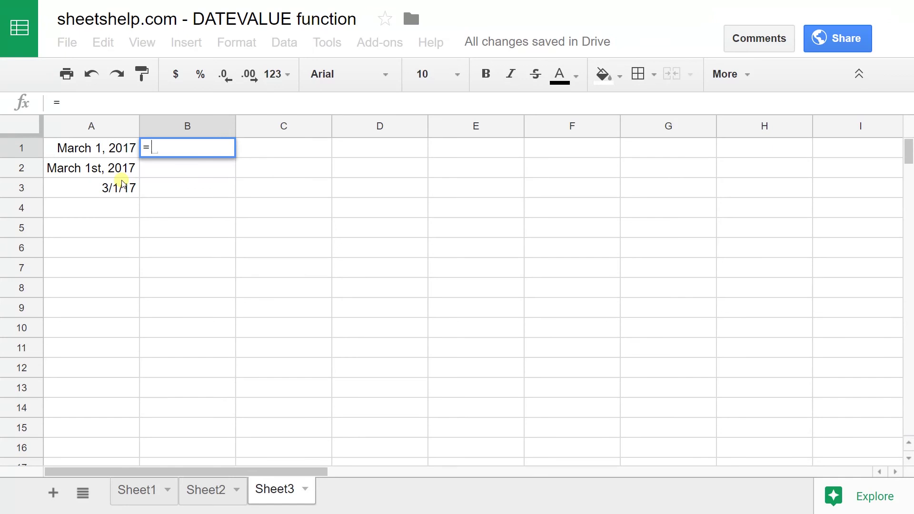
Complete the formula =DATEVALUE(A1) in cell B1 to convert the date in A1 to a date value
{"action": "type", "text": "DATEVLA"}
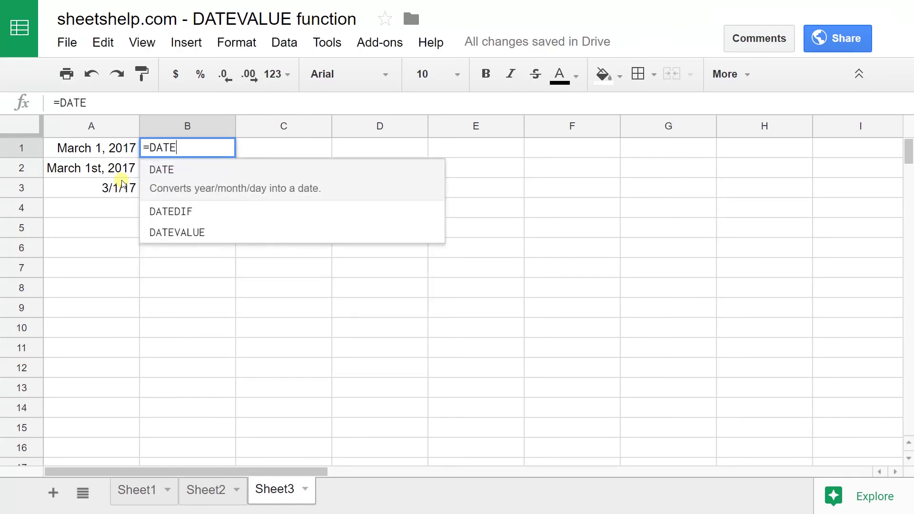
{"action": "key", "text": "BackSpace"}
{"action": "key", "text": "BackSpace"}
{"action": "type", "text": "ALUE"}
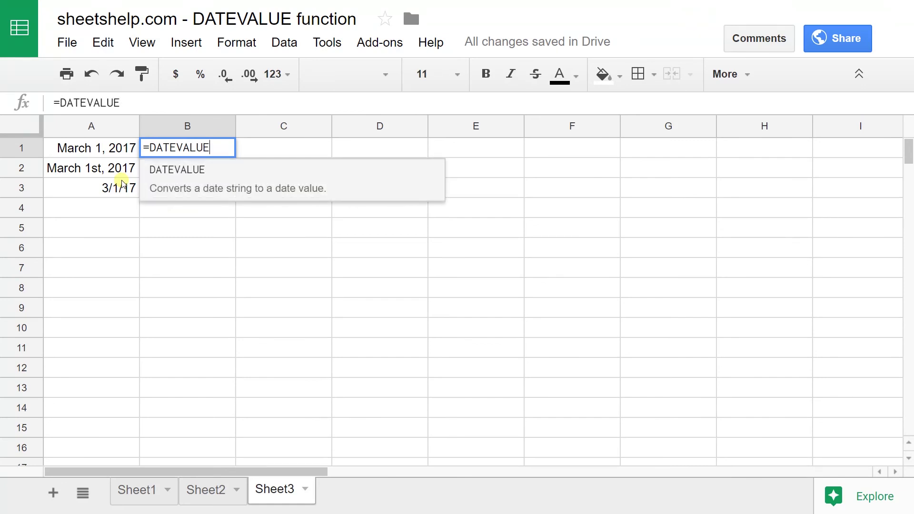
{"action": "type", "text": "("}
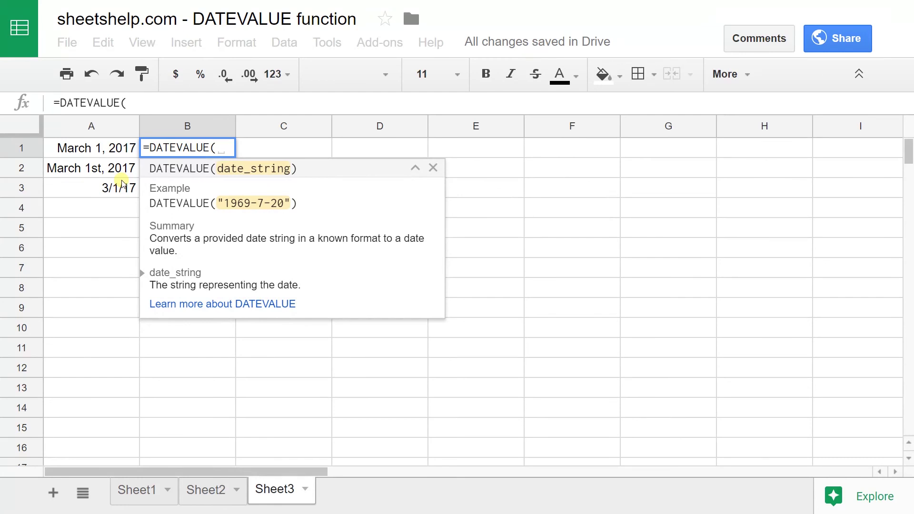
{"action": "type", "text": "A"}
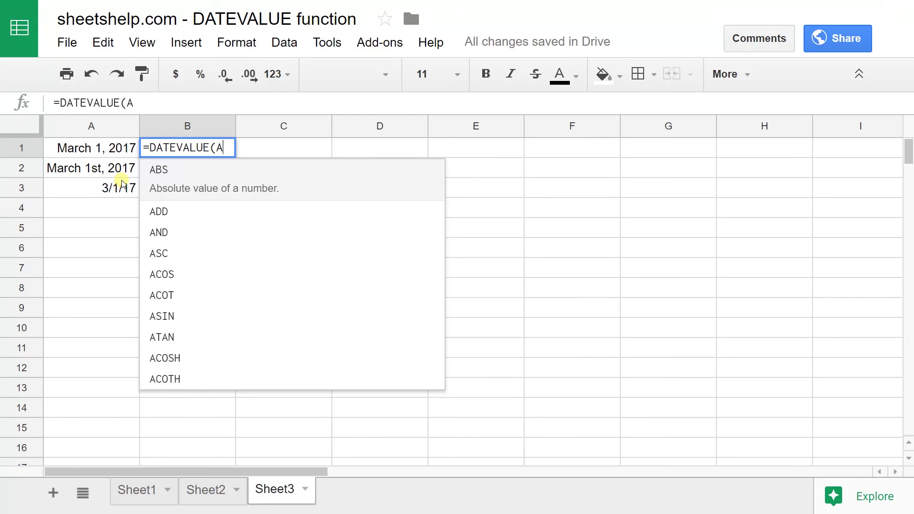
{"action": "type", "text": "1"}
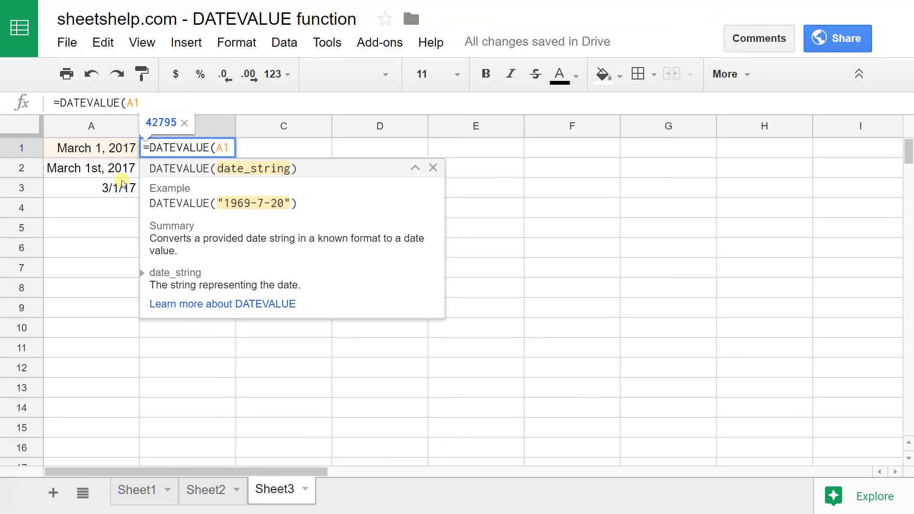
{"action": "type", "text": ")"}
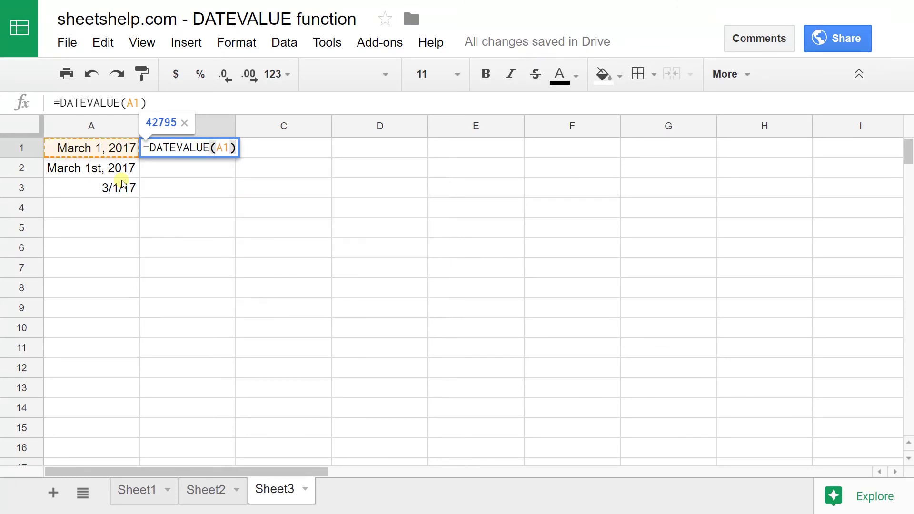
{"action": "key", "text": "Return"}
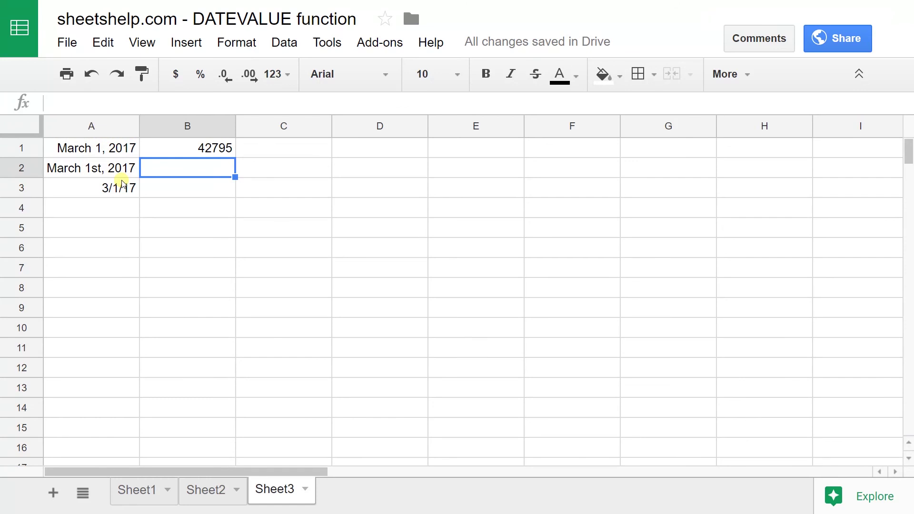
Copy the DATEVALUE formula from B1 into cells B2:B3
{"action": "key", "text": "Up"}
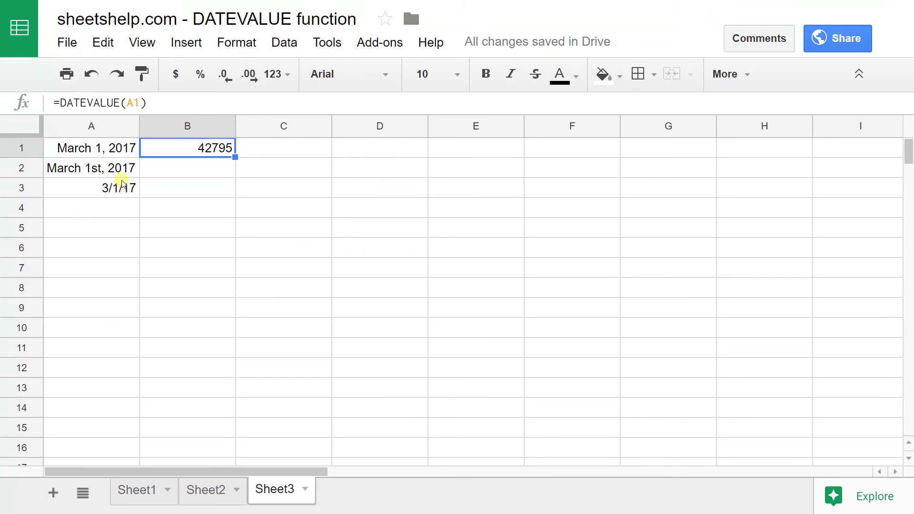
{"action": "key", "text": "ctrl+c"}
{"action": "key", "text": "Down"}
{"action": "key", "text": "shift+Down"}
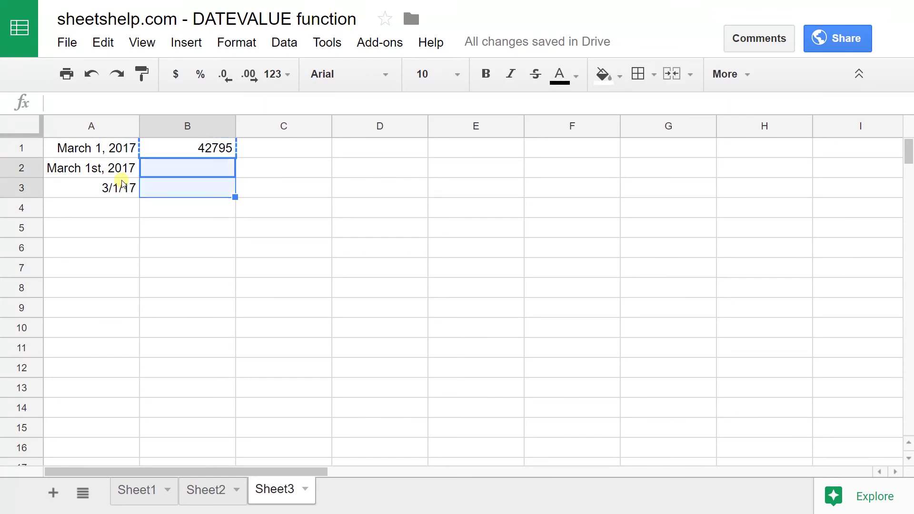
{"action": "key", "text": "ctrl+v"}
Compare the date entries in A1:A3 with the DATEVALUE formulas and results beside them, including cell B2
{"action": "left_click", "coordinate": [136, 147]}
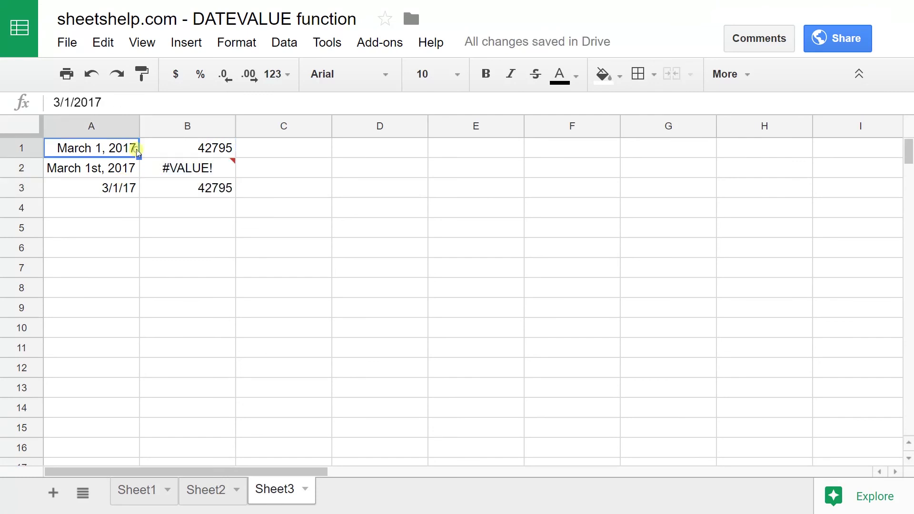
{"action": "left_click", "coordinate": [141, 148]}
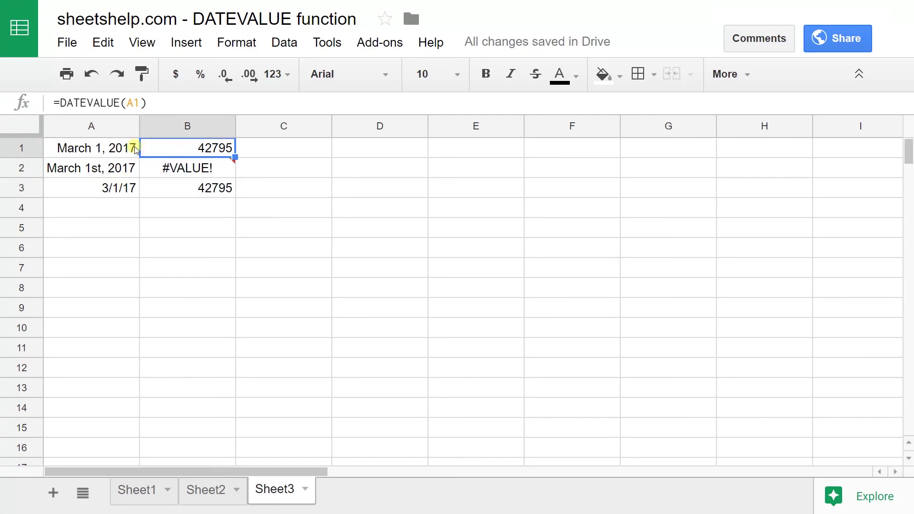
{"action": "left_click", "coordinate": [133, 147]}
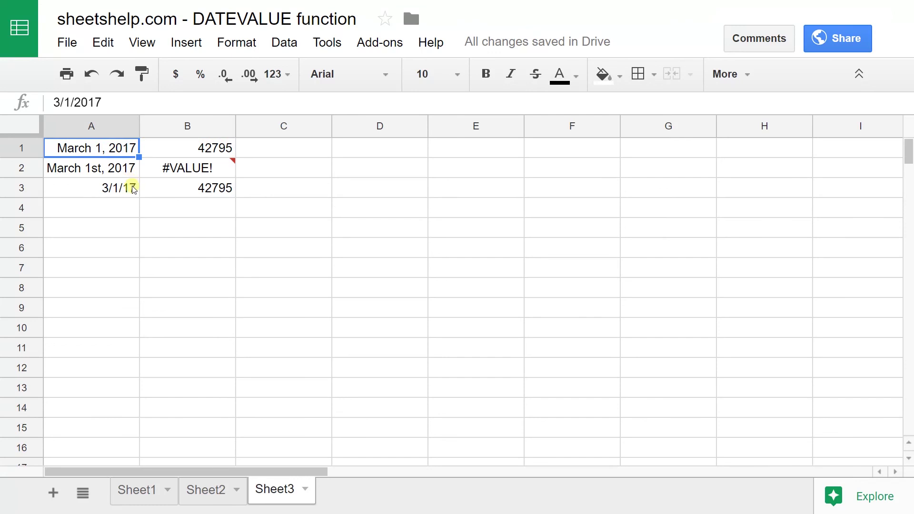
{"action": "left_click", "coordinate": [148, 189]}
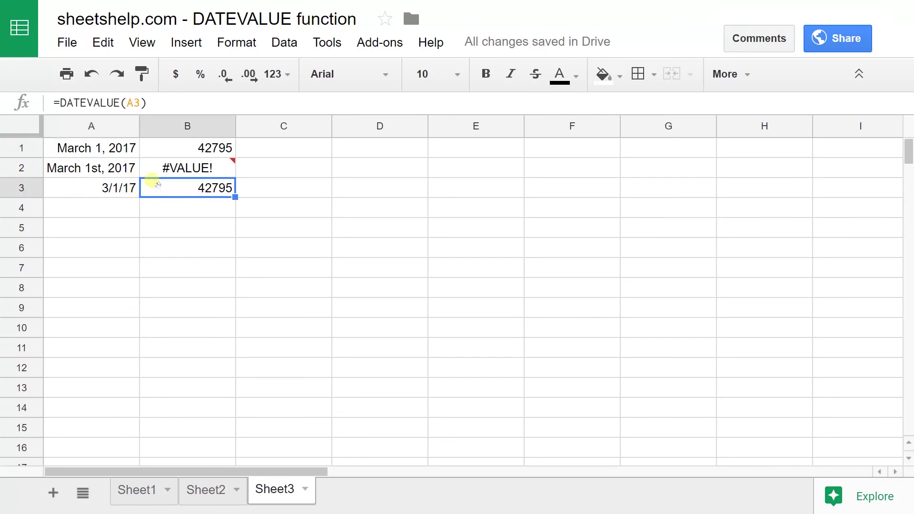
{"action": "left_click", "coordinate": [132, 170]}
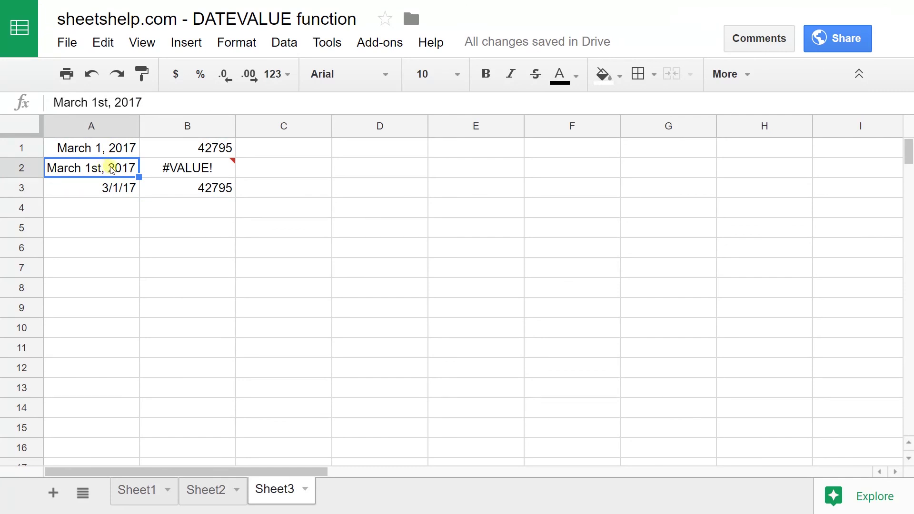
{"action": "left_click", "coordinate": [177, 166]}
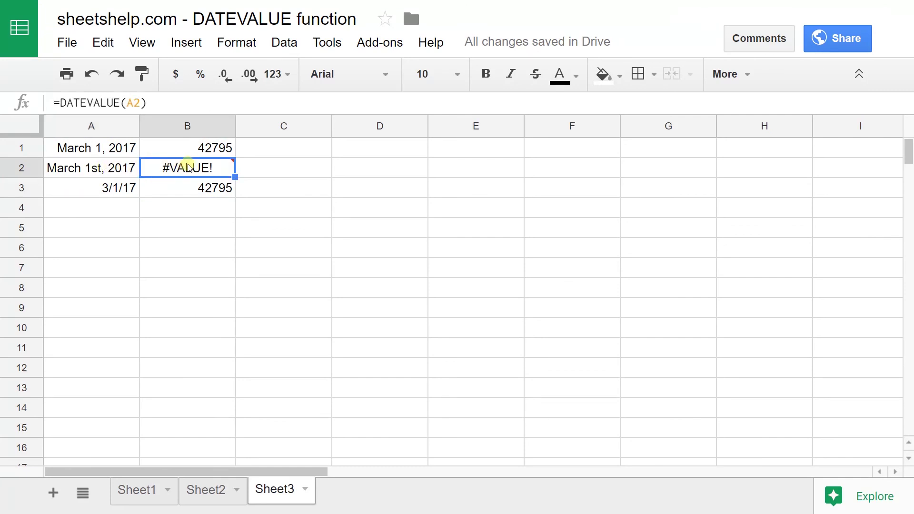
{"action": "mouse_move", "coordinate": [227, 167]}
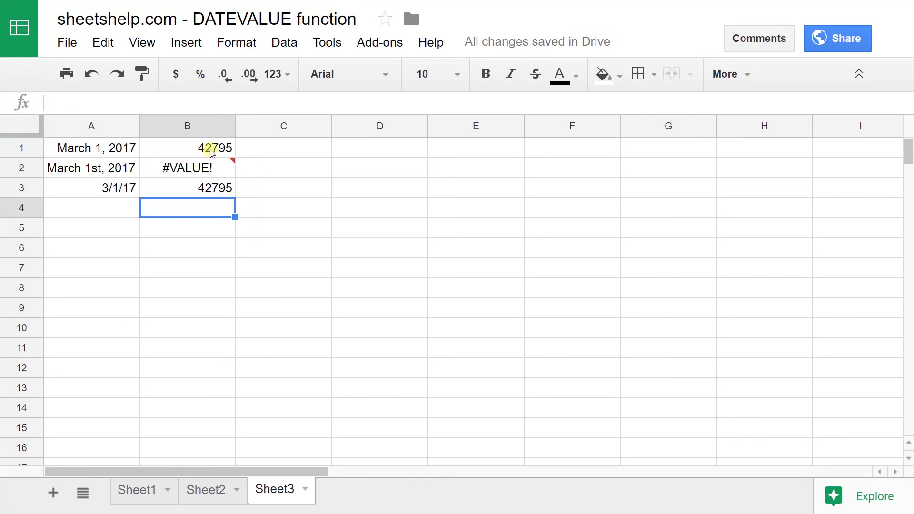
Apply the Date number format to cell B1 and undo that formatting
{"action": "left_click", "coordinate": [208, 149]}
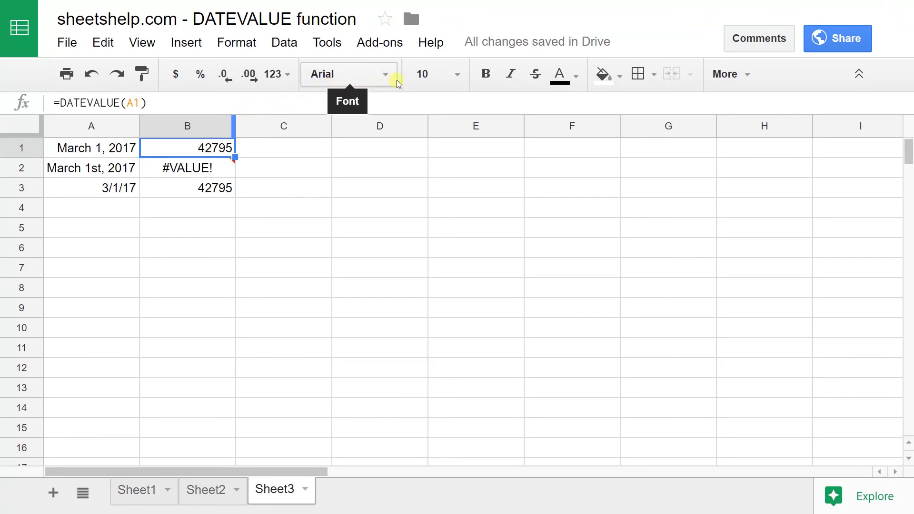
{"action": "left_click", "coordinate": [233, 44]}
{"action": "mouse_move", "coordinate": [254, 76]}
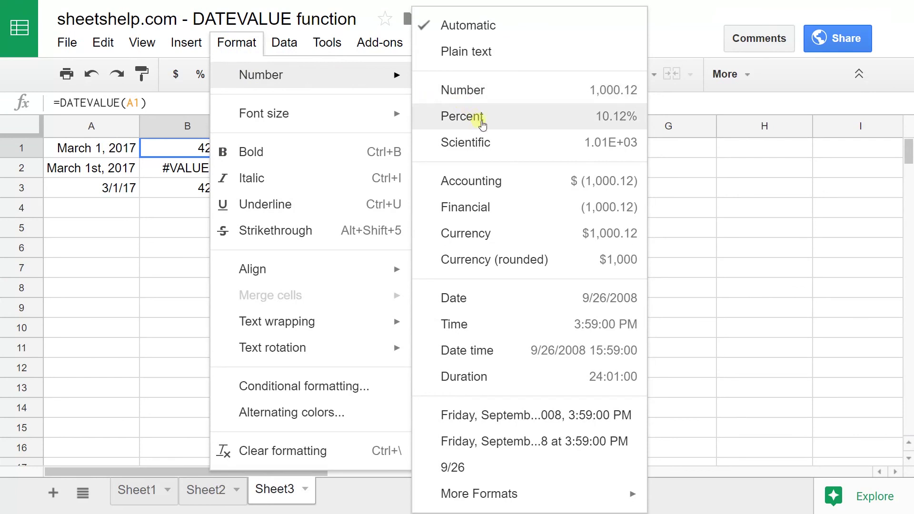
{"action": "left_click", "coordinate": [532, 303]}
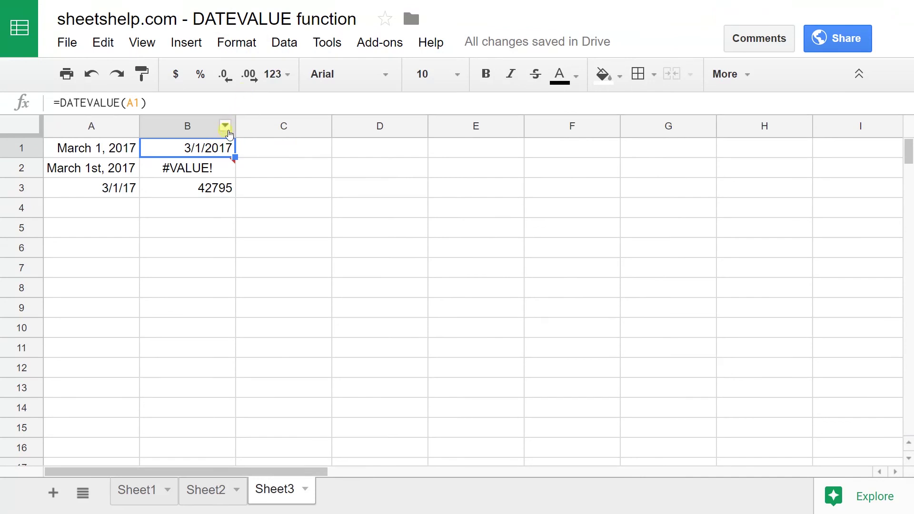
{"action": "key", "text": "ctrl+z"}
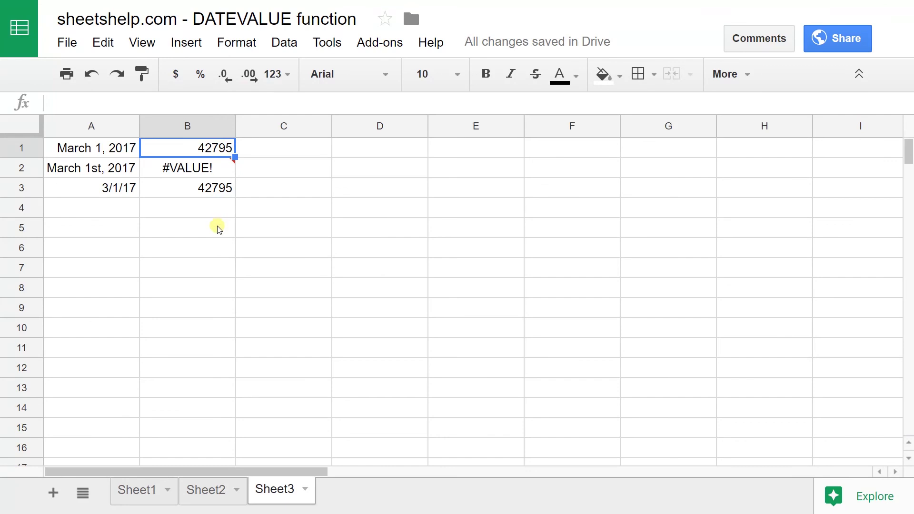
On Sheet2, sort the sample data range A4:G11 by column A in ascending order (A → Z)
{"action": "left_click", "coordinate": [220, 485]}
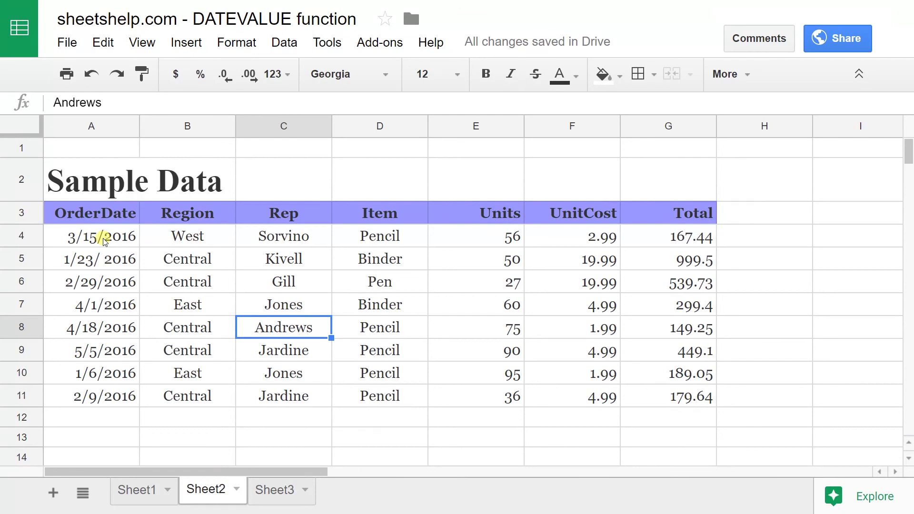
{"action": "left_click", "coordinate": [127, 238]}
{"action": "left_click", "coordinate": [110, 212]}
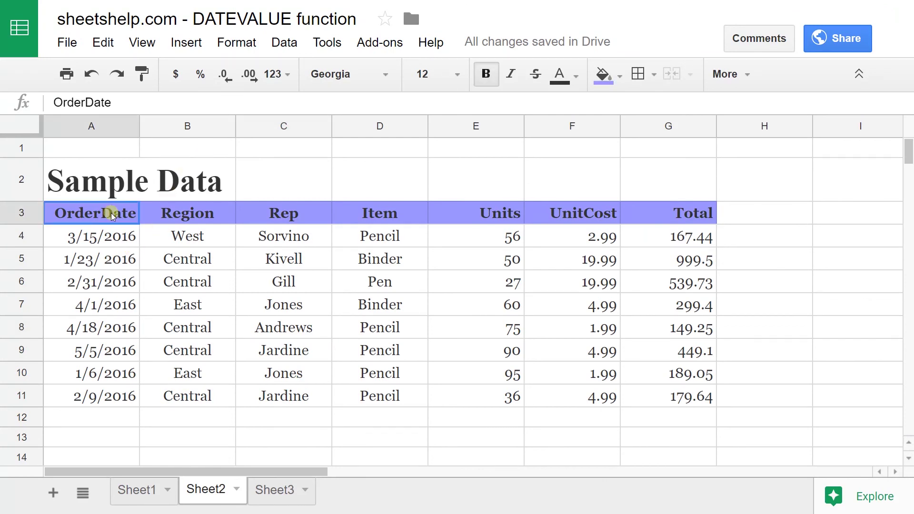
{"action": "left_click_drag", "start_coordinate": [118, 219], "coordinate": [642, 399]}
{"action": "left_click", "coordinate": [117, 239]}
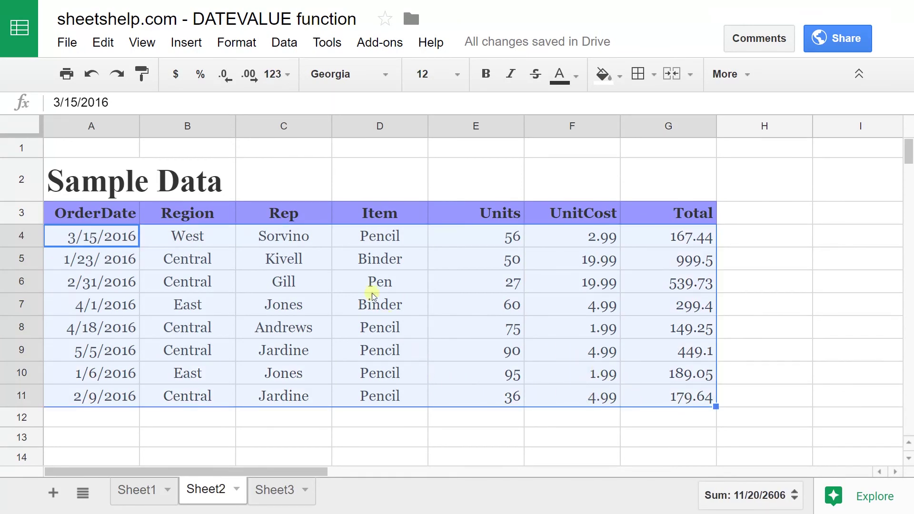
{"action": "left_click", "coordinate": [291, 46]}
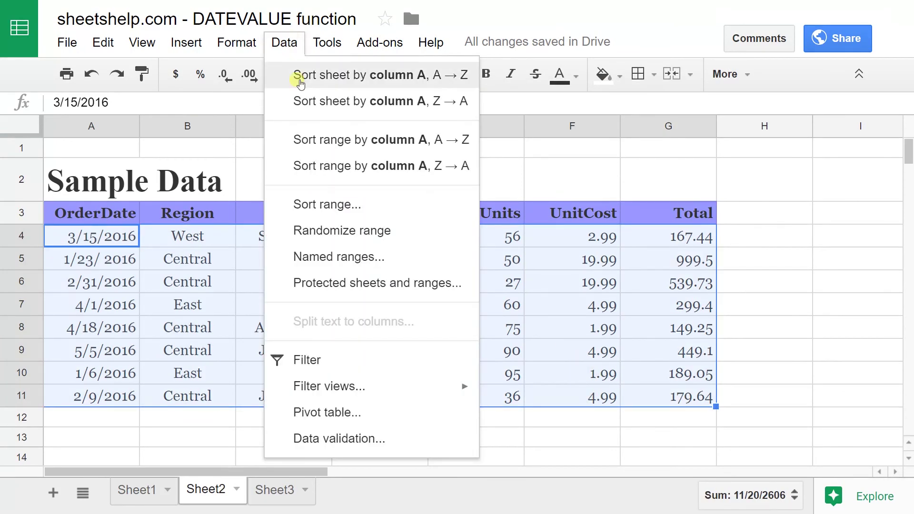
{"action": "left_click", "coordinate": [314, 141]}
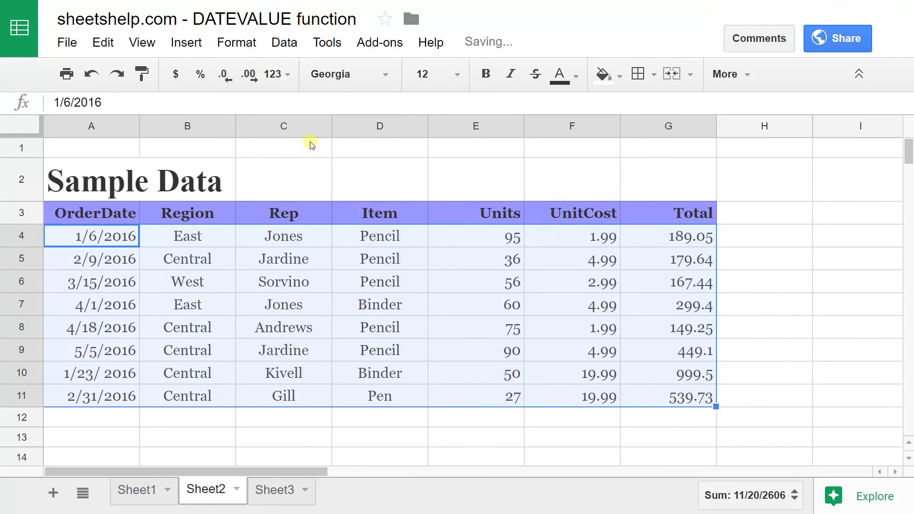
Check the OrderDate entries in A9 and A10 and insert one blank column to the left of the Region column
{"action": "left_click", "coordinate": [125, 349]}
{"action": "left_click", "coordinate": [117, 375]}
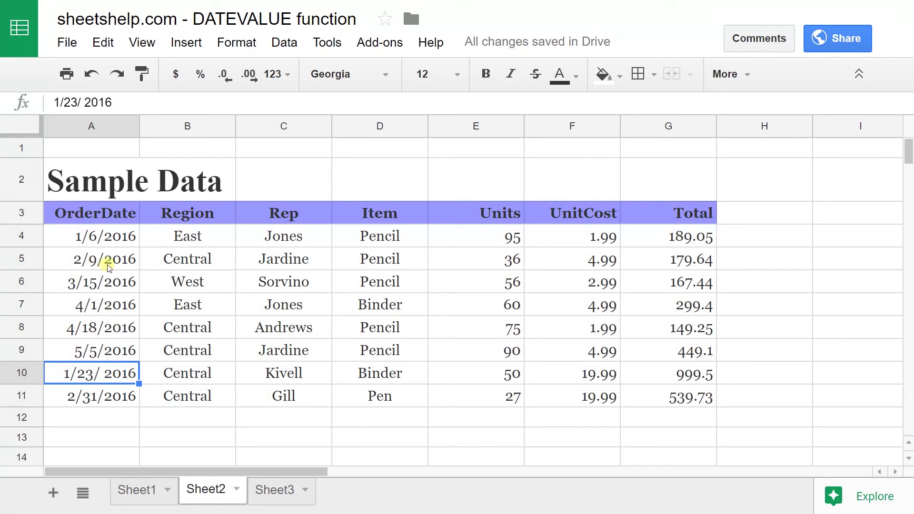
{"action": "right_click", "coordinate": [185, 129]}
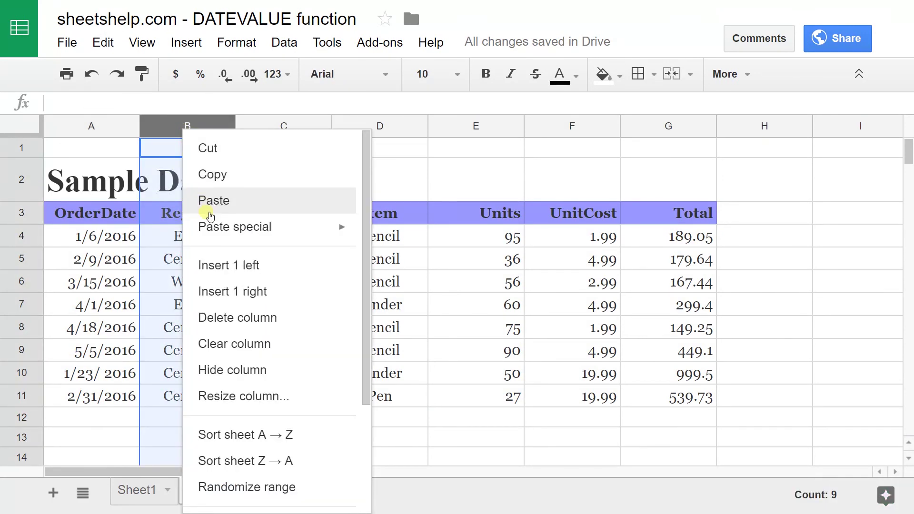
{"action": "left_click", "coordinate": [209, 264]}
Enter the formula =DATEVALUE(A4) in cell B4 of the blank column beside OrderDate
{"action": "left_click", "coordinate": [198, 247]}
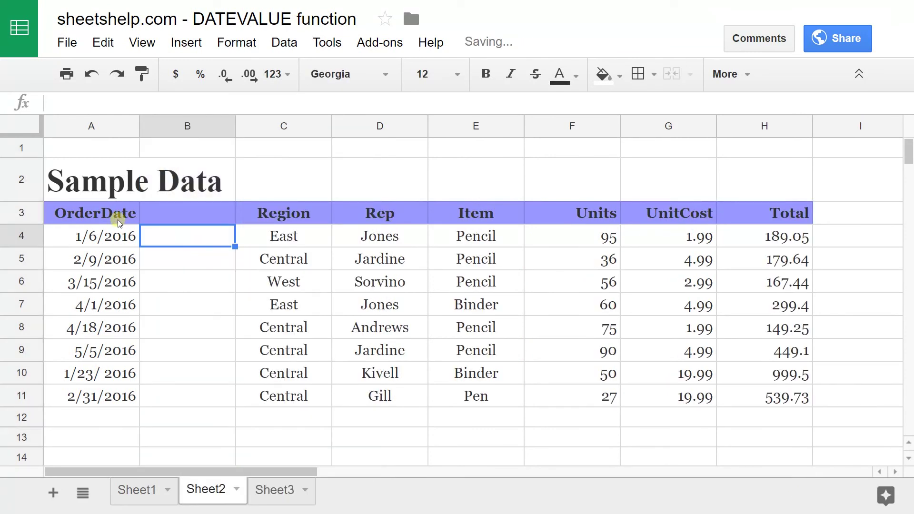
{"action": "type", "text": "=DATEV"}
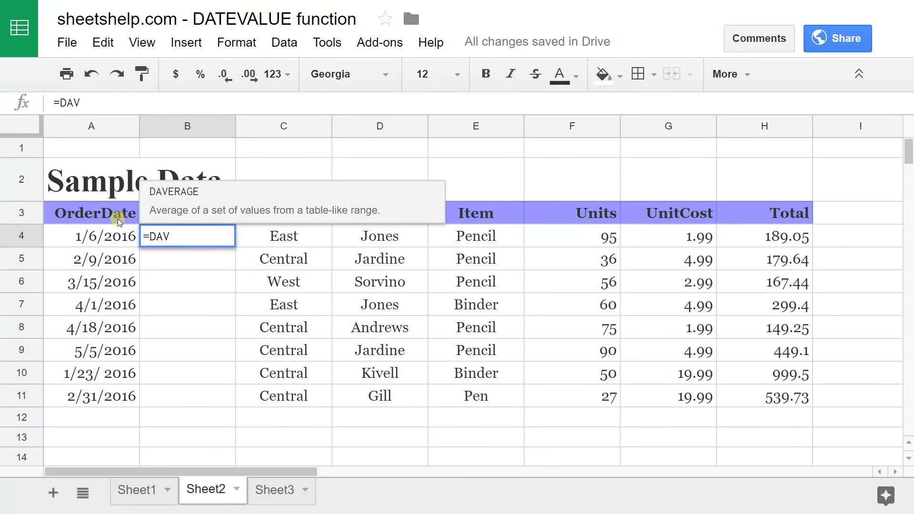
{"action": "key", "text": "BackSpace"}
{"action": "type", "text": "TEV"}
{"action": "type", "text": "AK"}
{"action": "key", "text": "BackSpace"}
{"action": "key", "text": "BackSpace"}
{"action": "type", "text": "ALUE("}
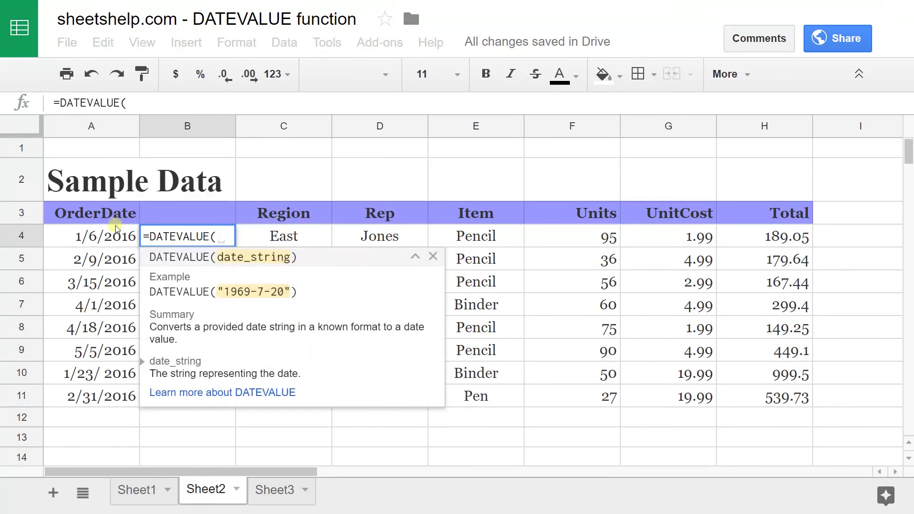
{"action": "left_click", "coordinate": [114, 236]}
{"action": "type", "text": ")"}
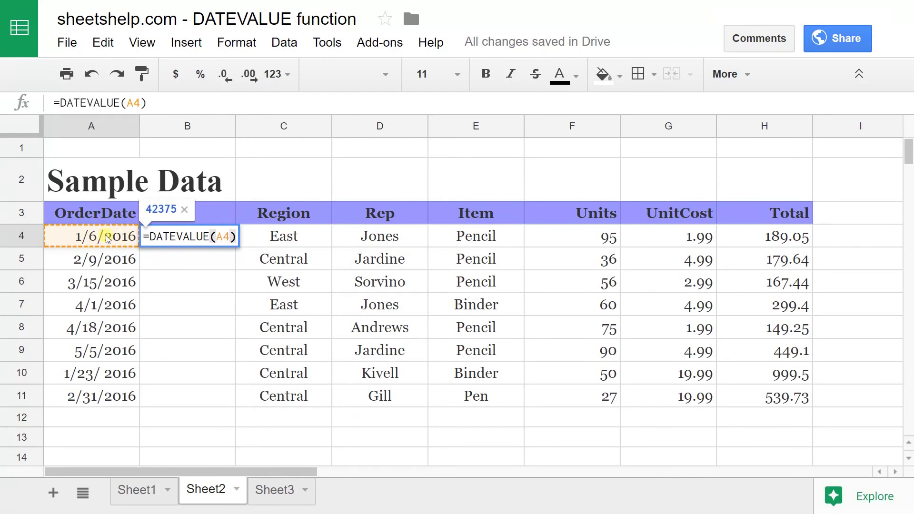
{"action": "key", "text": "Return"}
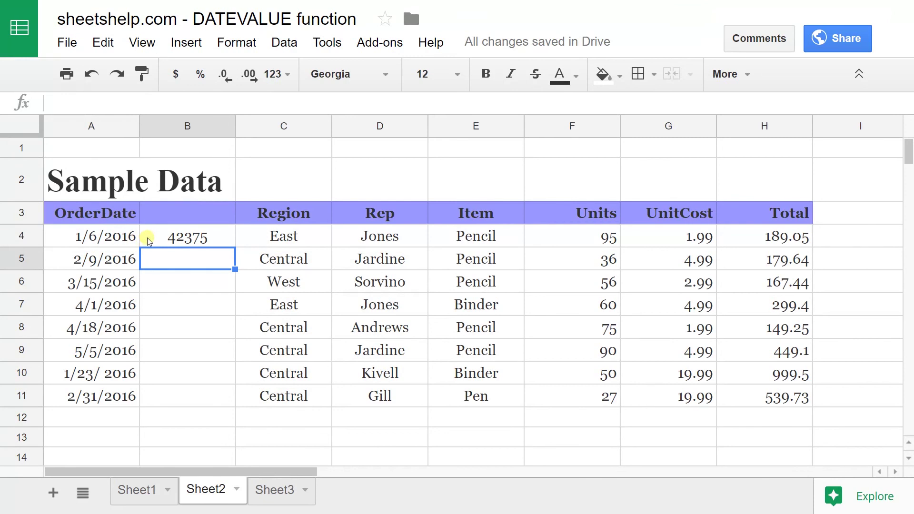
Fill the DATEVALUE formula from B4 down through B11 and reselect cell B4
{"action": "left_click", "coordinate": [148, 241]}
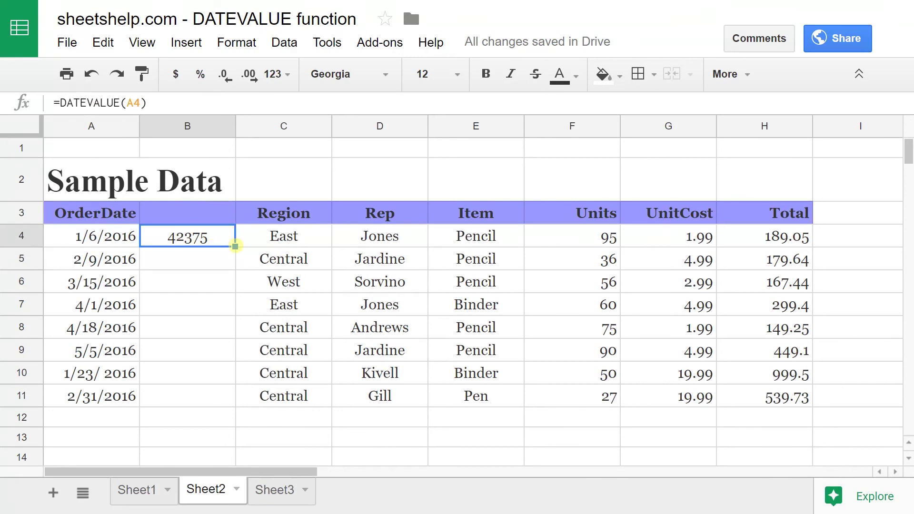
{"action": "left_click_drag", "start_coordinate": [235, 246], "coordinate": [230, 393]}
{"action": "left_click_drag", "start_coordinate": [228, 397], "coordinate": [229, 397]}
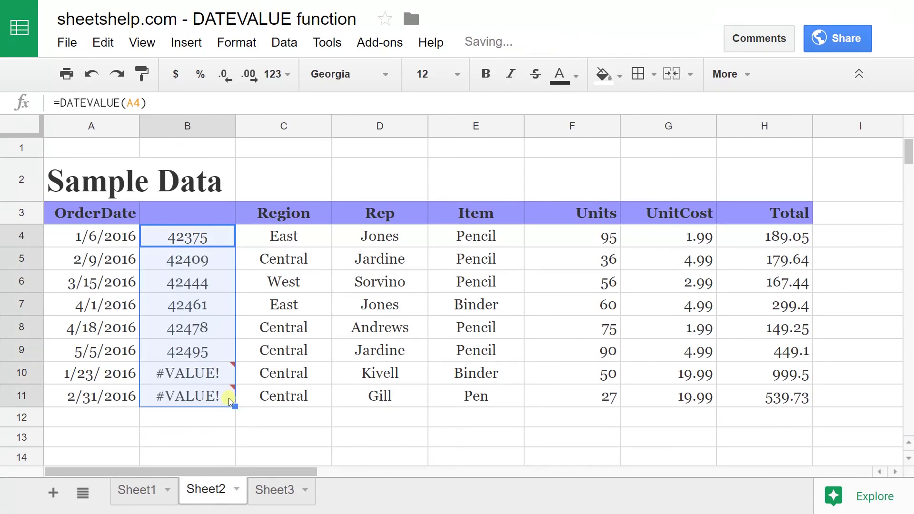
{"action": "left_click", "coordinate": [202, 242]}
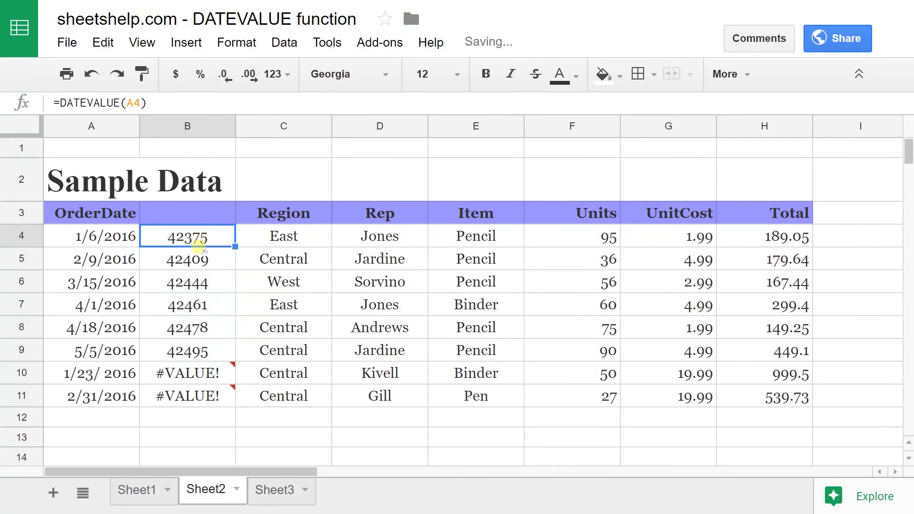
Inspect the DATEVALUE results in column B, including the error in B10, and check its source date in A10
{"action": "left_click", "coordinate": [200, 257]}
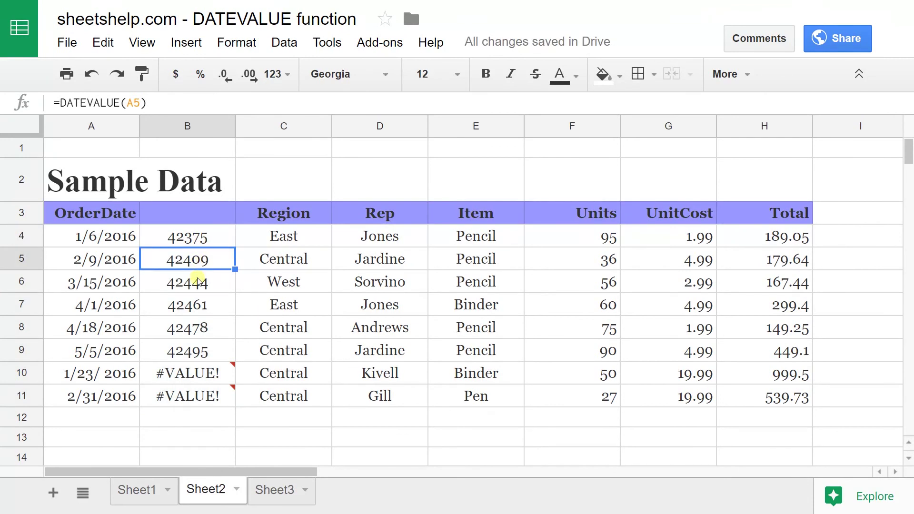
{"action": "left_click", "coordinate": [198, 277]}
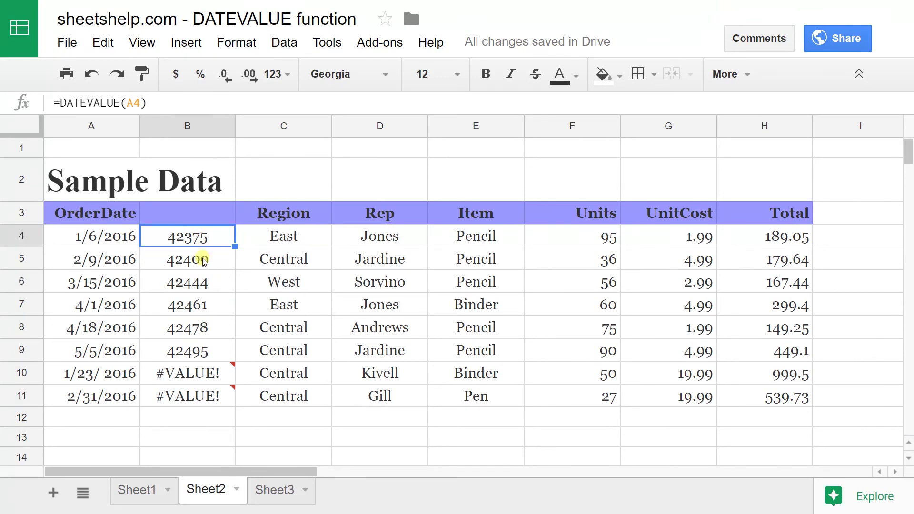
{"action": "left_click", "coordinate": [203, 261]}
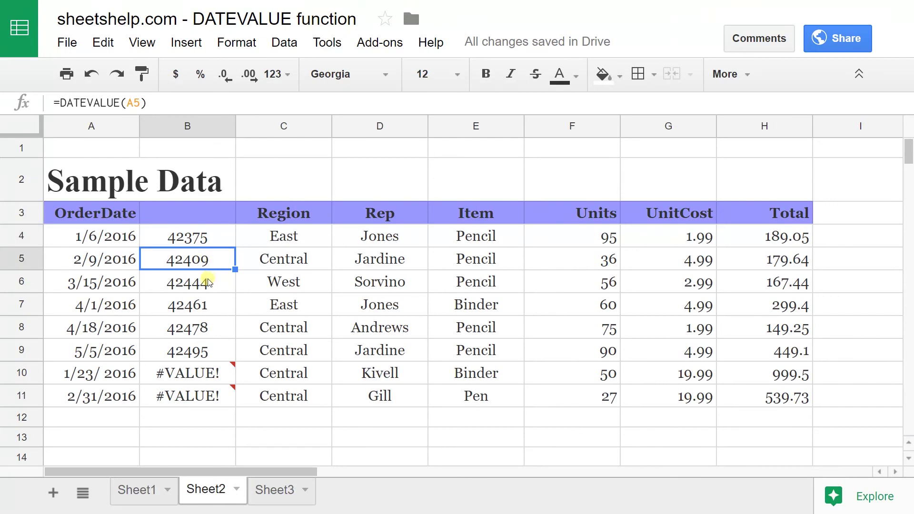
{"action": "left_click", "coordinate": [202, 371]}
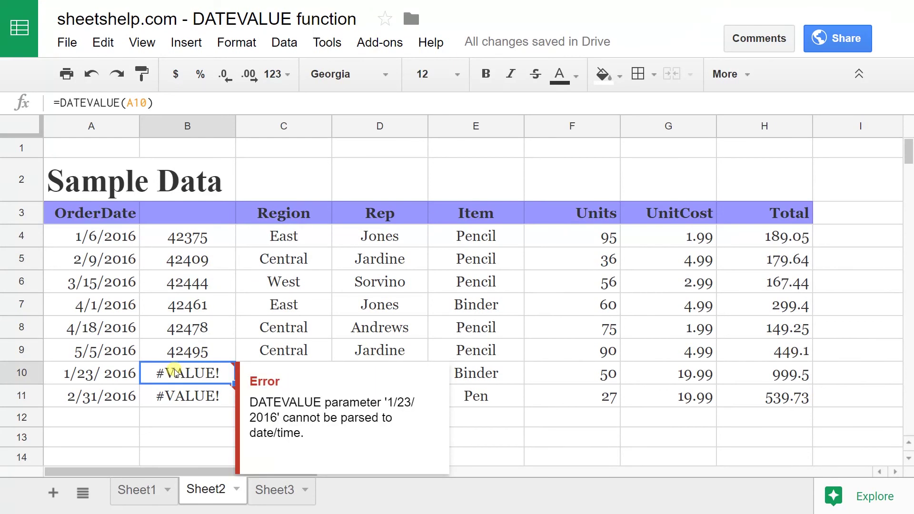
{"action": "left_click", "coordinate": [133, 376]}
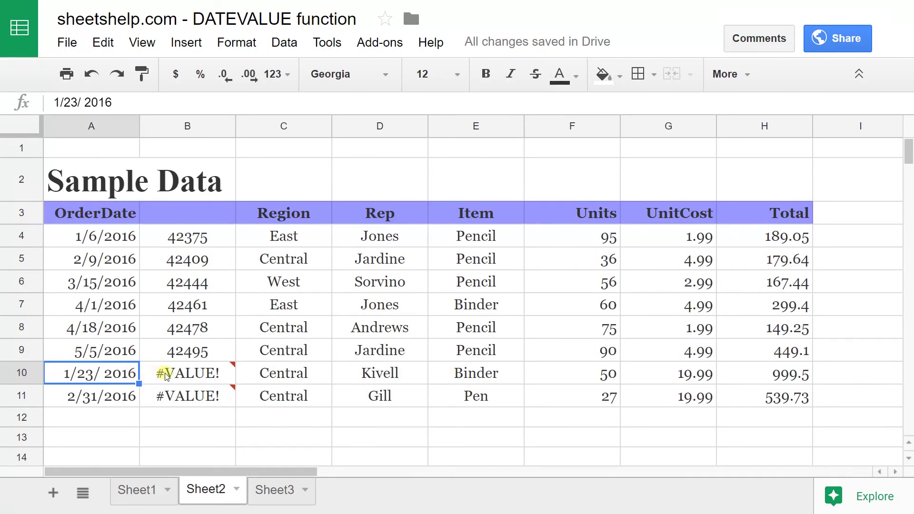
Remove the stray space from the date in A10 so it reads 1/23/2016
{"action": "mouse_move", "coordinate": [156, 374]}
{"action": "double_click", "coordinate": [114, 371]}
{"action": "left_click", "coordinate": [104, 372]}
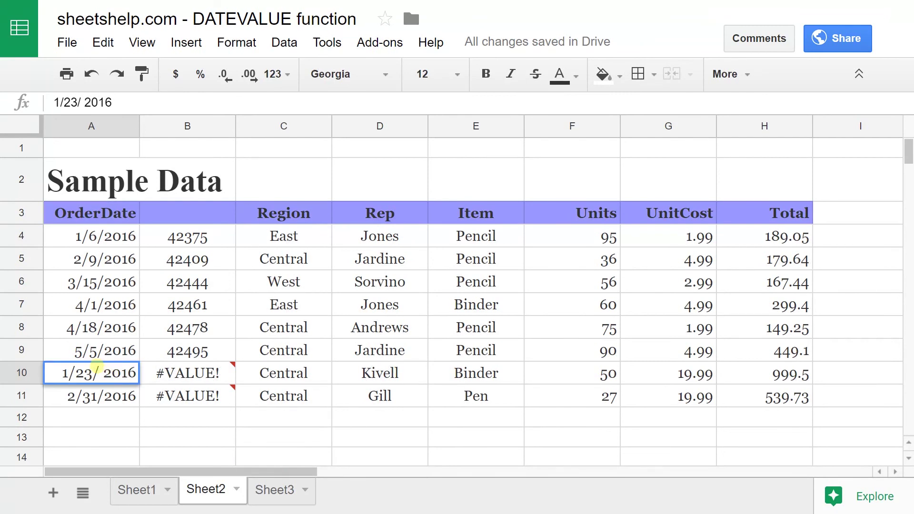
{"action": "key", "text": "BackSpace"}
{"action": "key", "text": "Return"}
Change the day in A11 to 28 so the date reads 2/28/2016, and check the DATEVALUE result in B10
{"action": "key", "text": "Return"}
{"action": "key", "text": "Left"}
{"action": "key", "text": "Left"}
{"action": "key", "text": "Left"}
{"action": "key", "text": "Left"}
{"action": "key", "text": "Left"}
{"action": "key", "text": "Left"}
{"action": "key", "text": "Left"}
{"action": "key", "text": "Right"}
{"action": "key", "text": "Right"}
{"action": "key", "text": "BackSpace"}
{"action": "key", "text": "BackSpace"}
{"action": "type", "text": "28"}
{"action": "key", "text": "Return"}
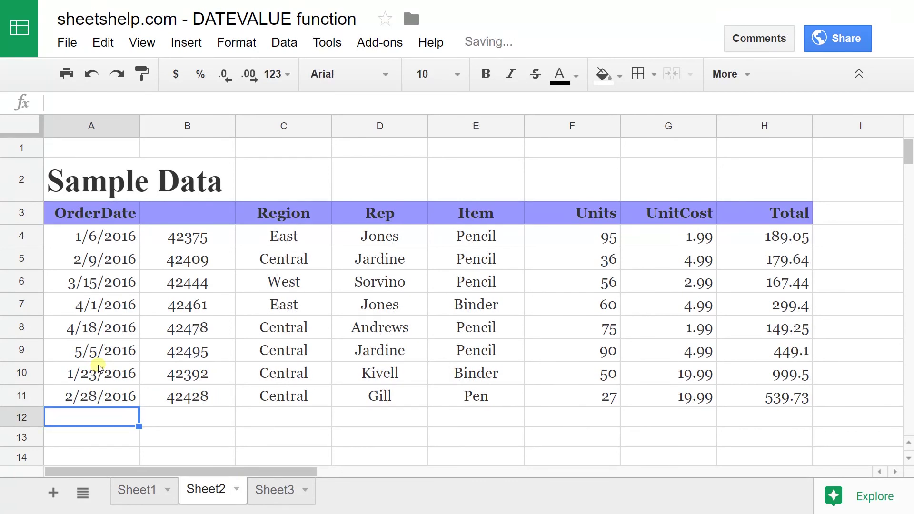
{"action": "left_click", "coordinate": [180, 374]}
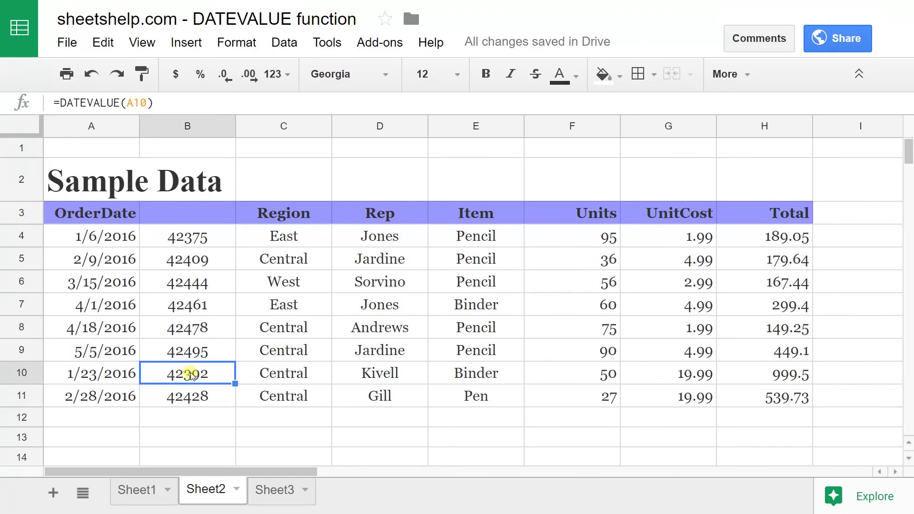
Set up a conditional formatting rule for all of column B that formats cells whose value is between 0 and 100000
{"action": "left_click", "coordinate": [190, 125]}
{"action": "left_click", "coordinate": [237, 42]}
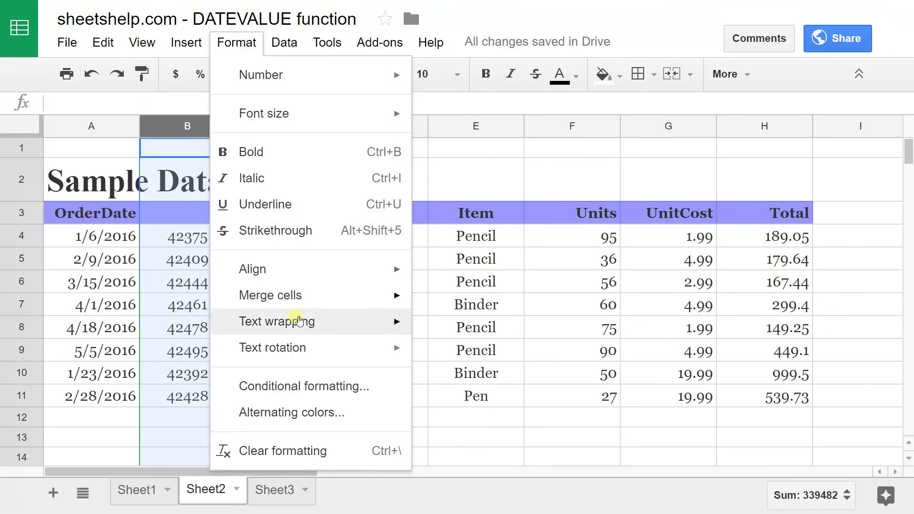
{"action": "left_click", "coordinate": [312, 385]}
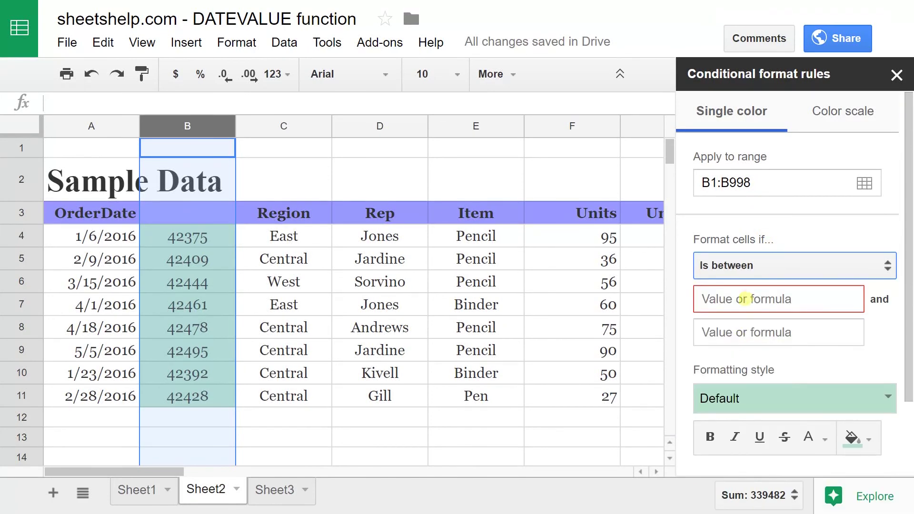
{"action": "left_click", "coordinate": [748, 297]}
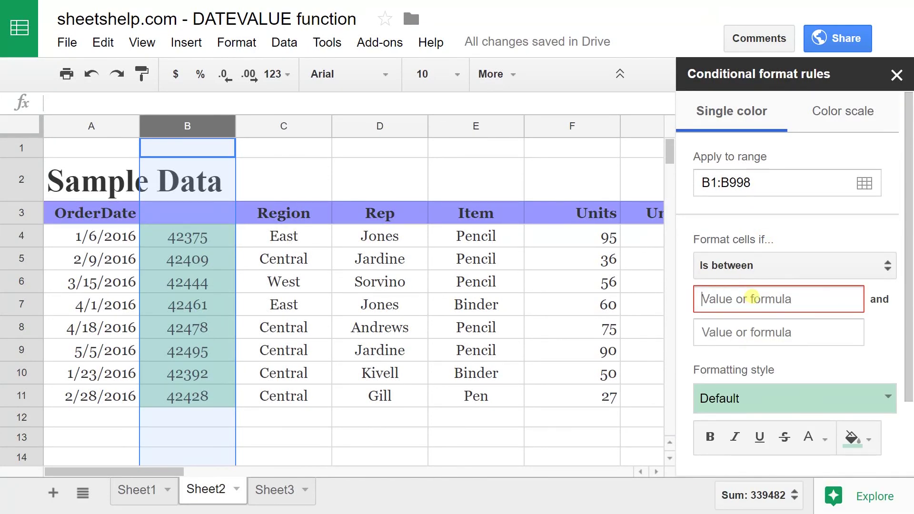
{"action": "type", "text": "0"}
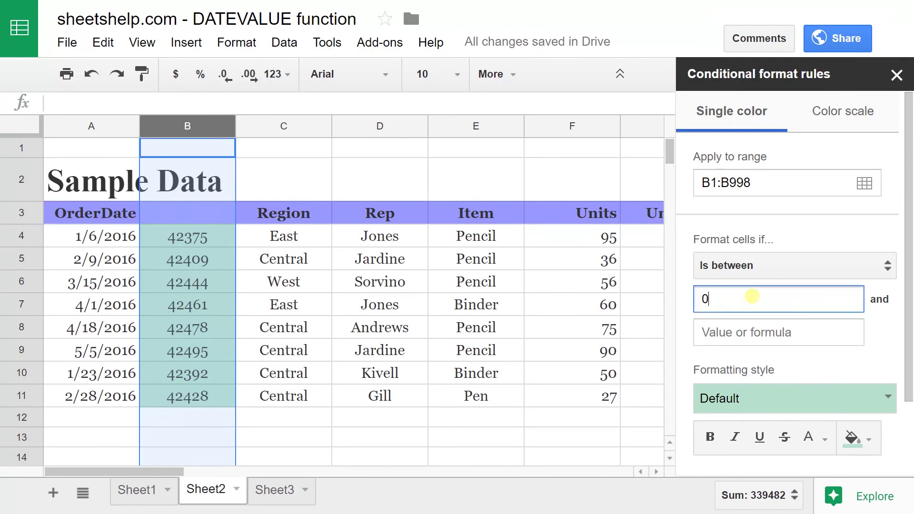
{"action": "key", "text": "Tab"}
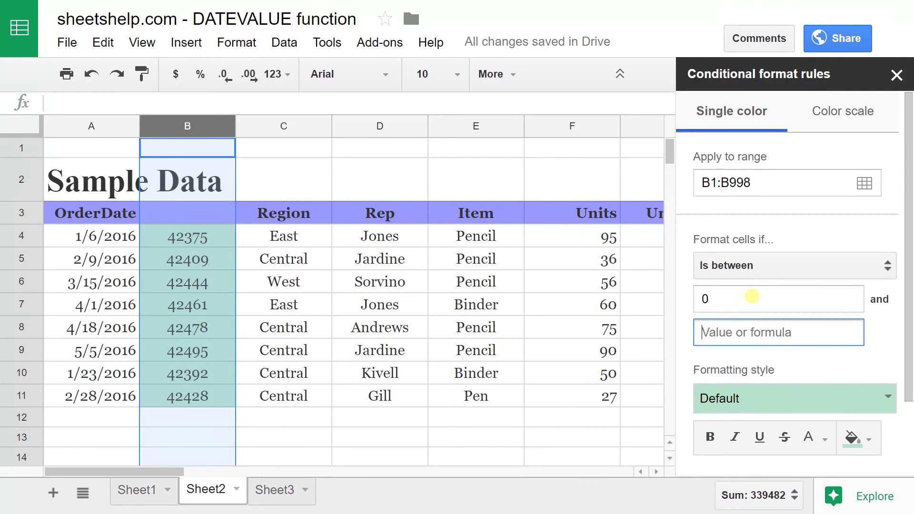
{"action": "type", "text": "100000"}
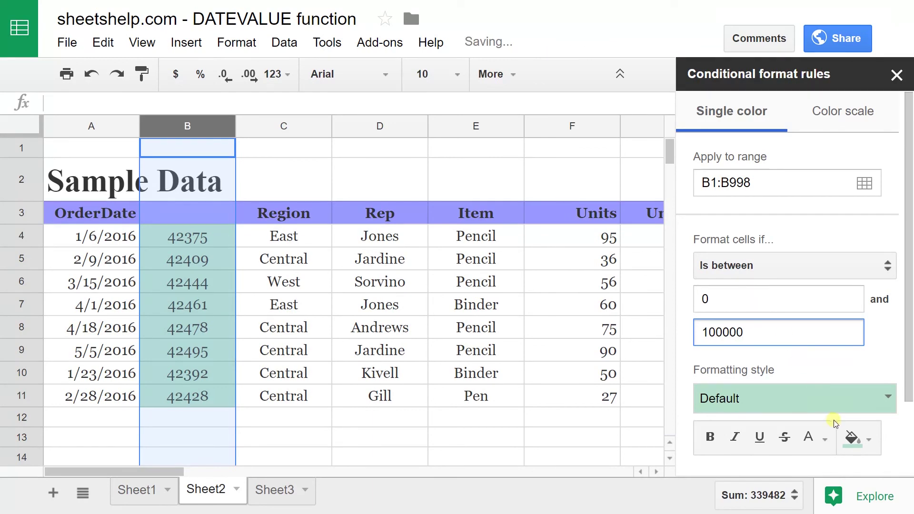
Keep the default green formatting style for the column B rule and save the rule
{"action": "left_click", "coordinate": [833, 400]}
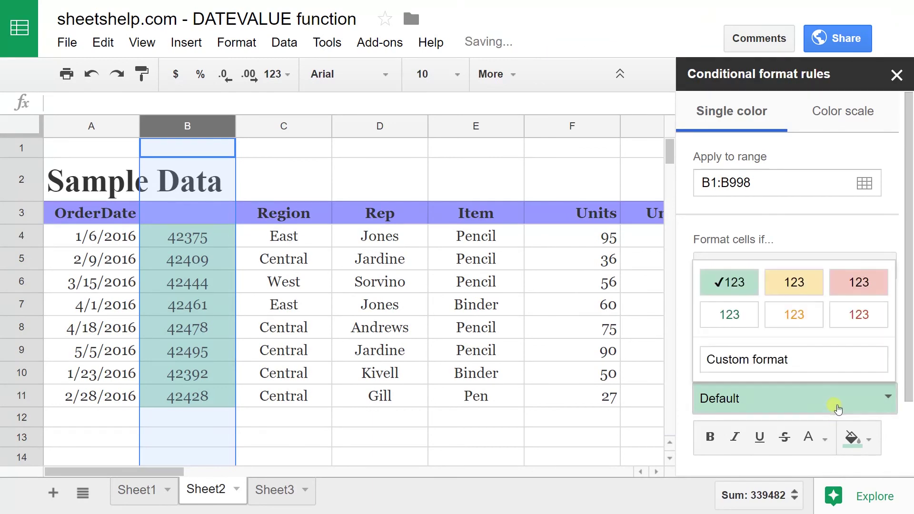
{"action": "left_click", "coordinate": [908, 364]}
{"action": "scroll", "coordinate": [908, 364], "scroll_direction": "down", "scroll_amount": 2}
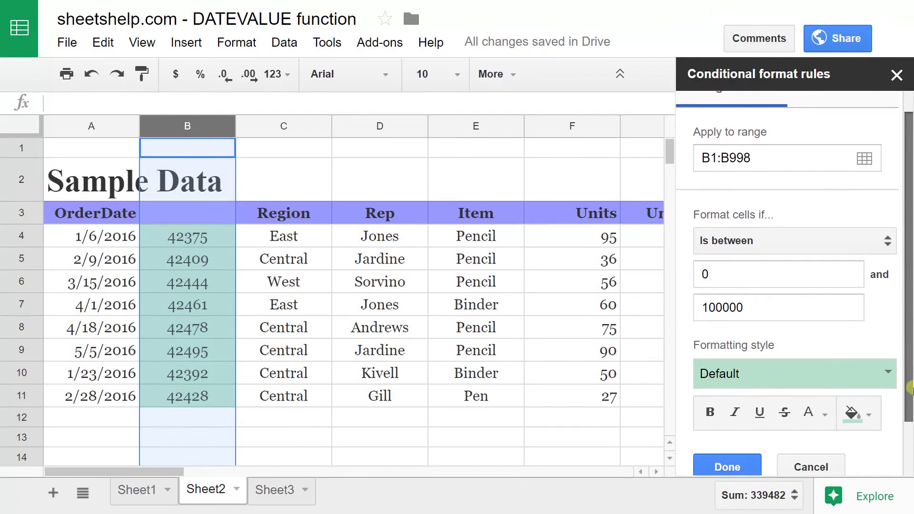
{"action": "left_click", "coordinate": [728, 402]}
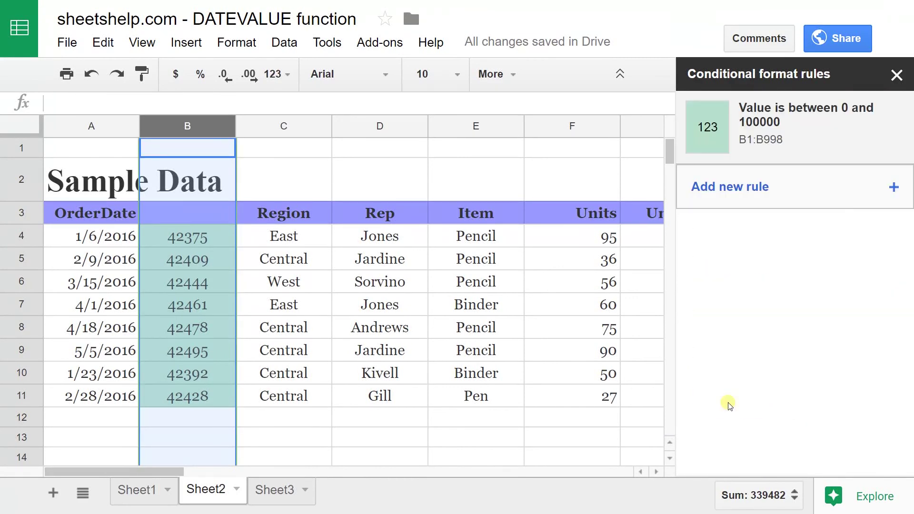
{"action": "left_click", "coordinate": [318, 352]}
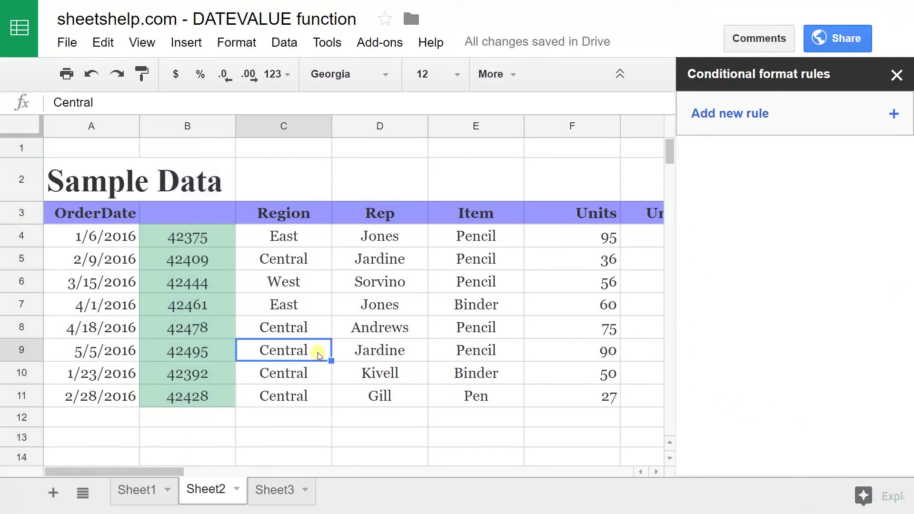
Insert a space after 23 in the A10 date so it reads 1/23 /2016, testing the column B formatting with an invalid date
{"action": "left_click", "coordinate": [73, 375]}
{"action": "double_click", "coordinate": [72, 375]}
{"action": "key", "text": "Left"}
{"action": "key", "text": "Left"}
{"action": "key", "text": "Left"}
{"action": "key", "text": "Left"}
{"action": "key", "text": "Left"}
{"action": "key", "text": "Left"}
{"action": "key", "text": "Right"}
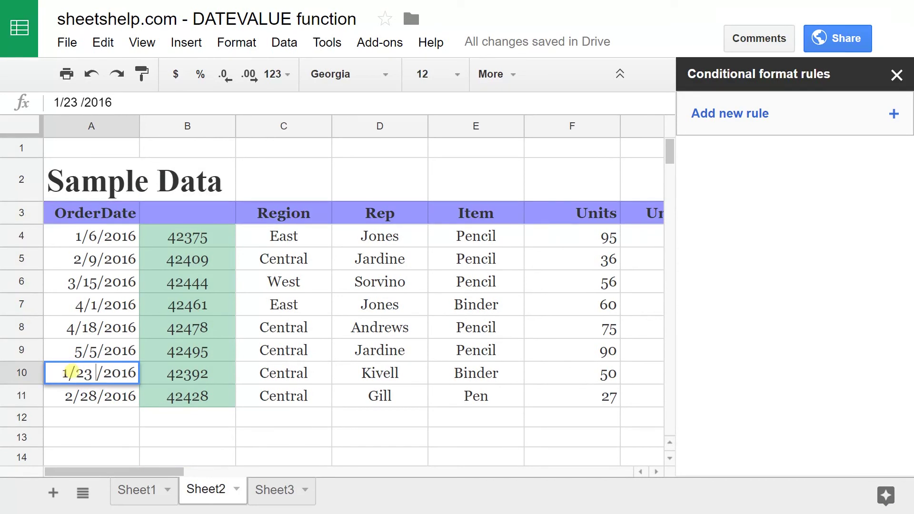
{"action": "key", "text": "Return"}
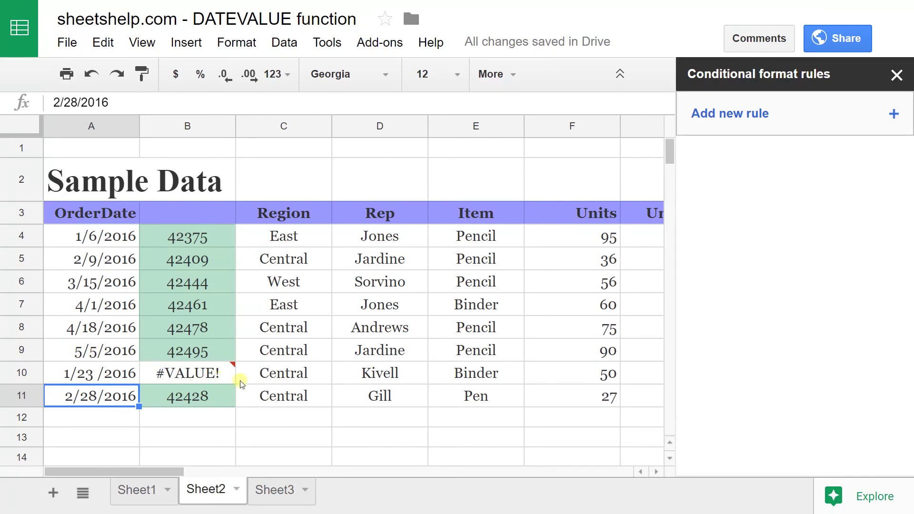
{"action": "left_click", "coordinate": [279, 381]}
{"action": "left_click", "coordinate": [284, 397]}
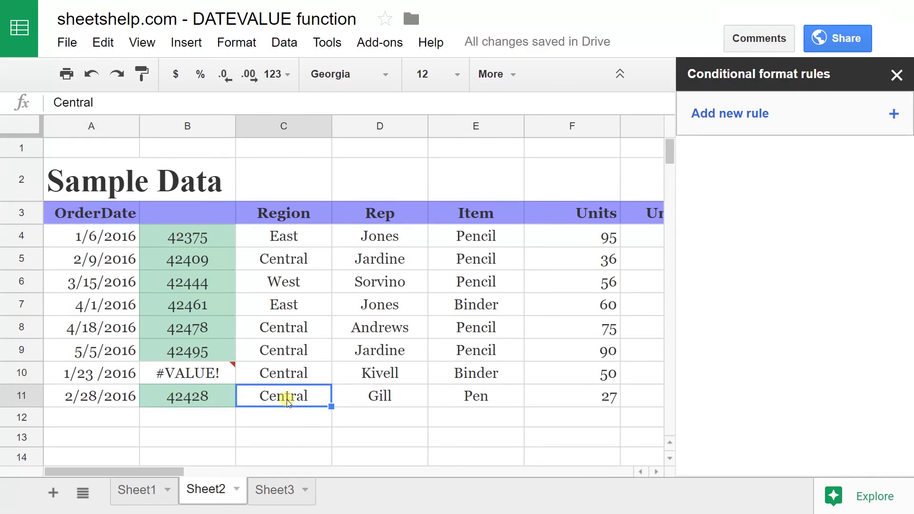